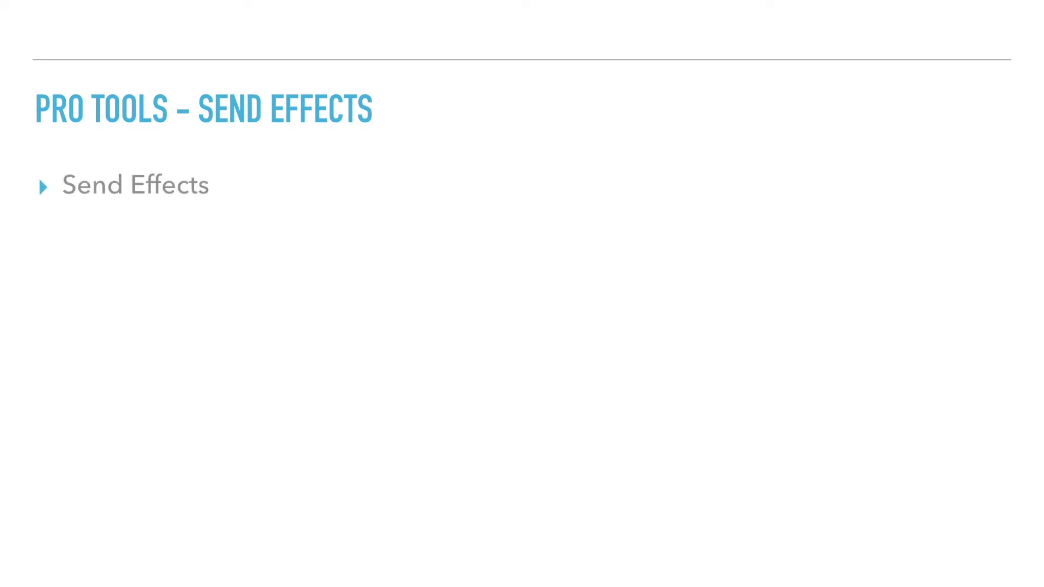
key(Right)
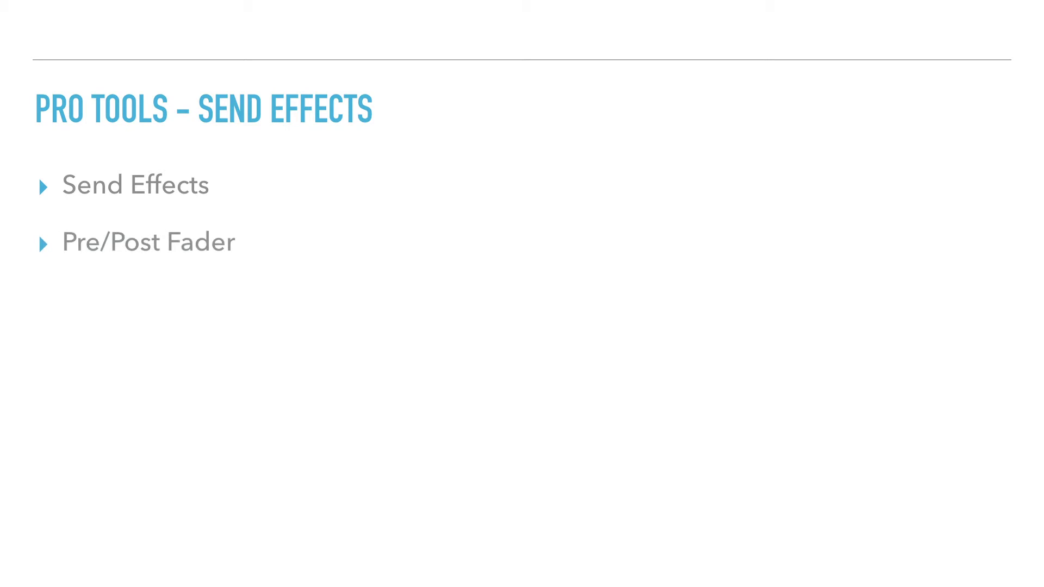
key(Right)
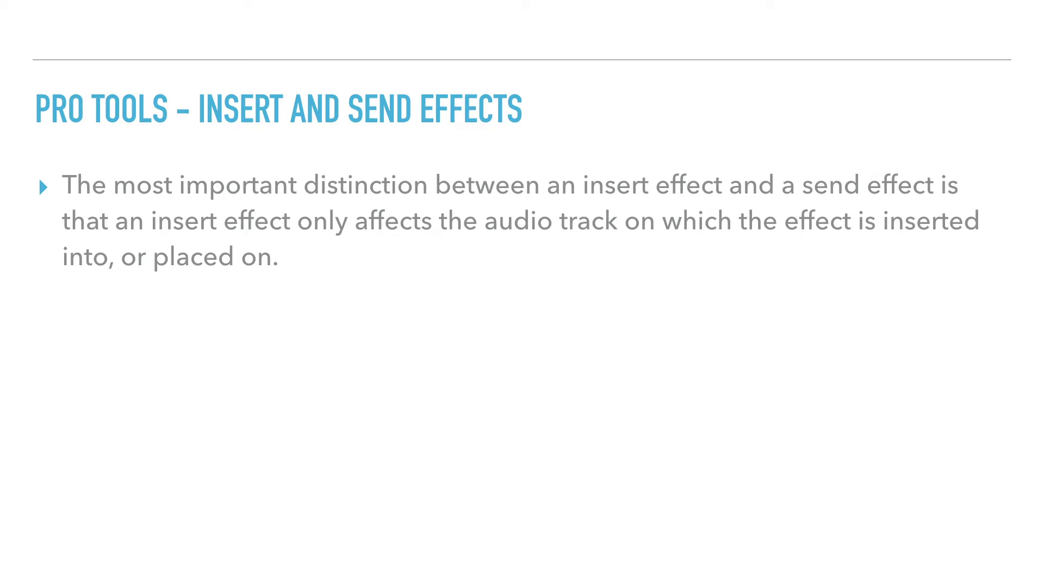
key(Right)
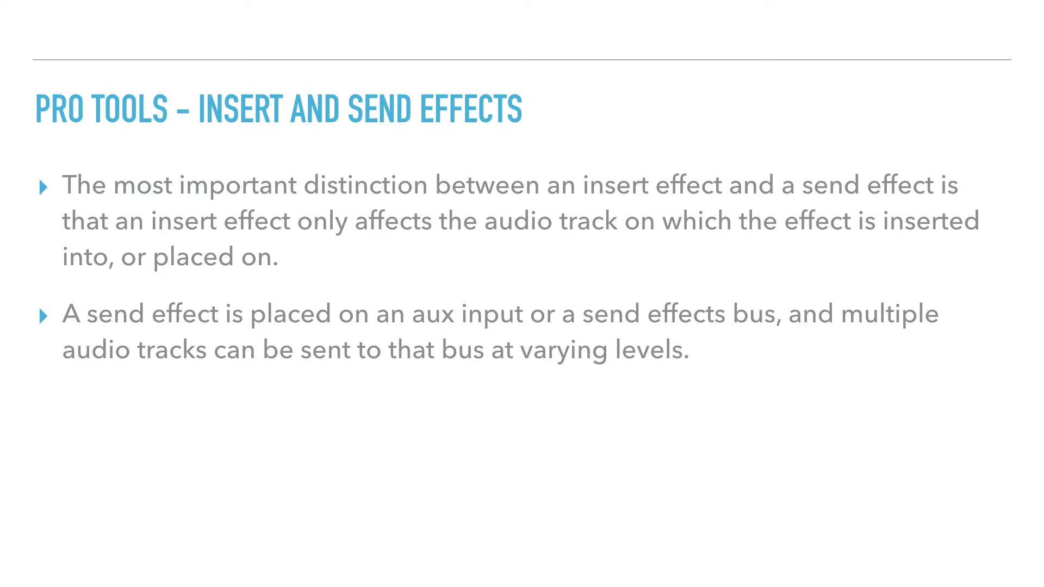
key(Right)
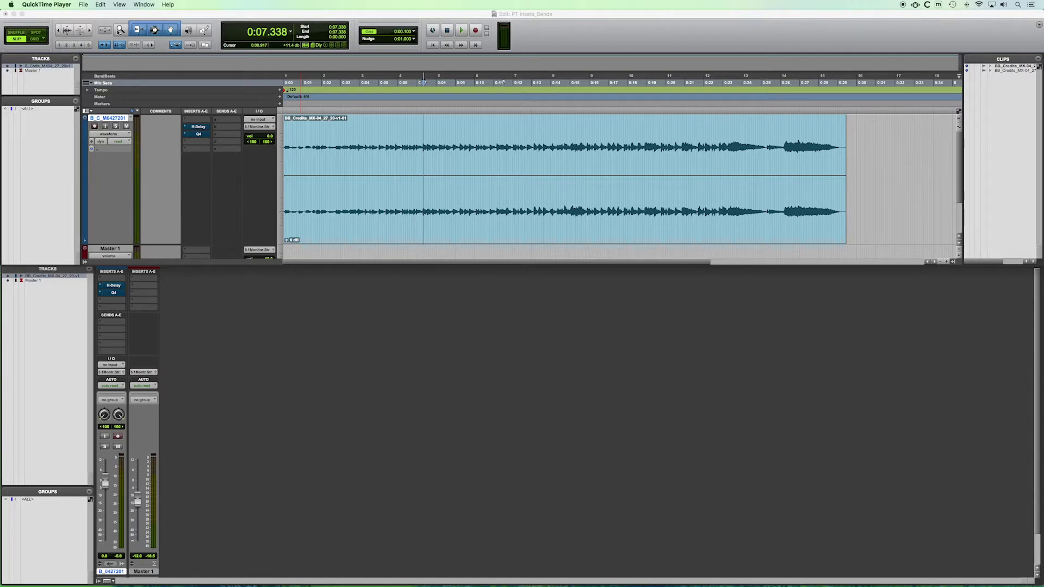
Step: Create one new stereo Aux Input track named Reverb Send Effect
click(108, 15)
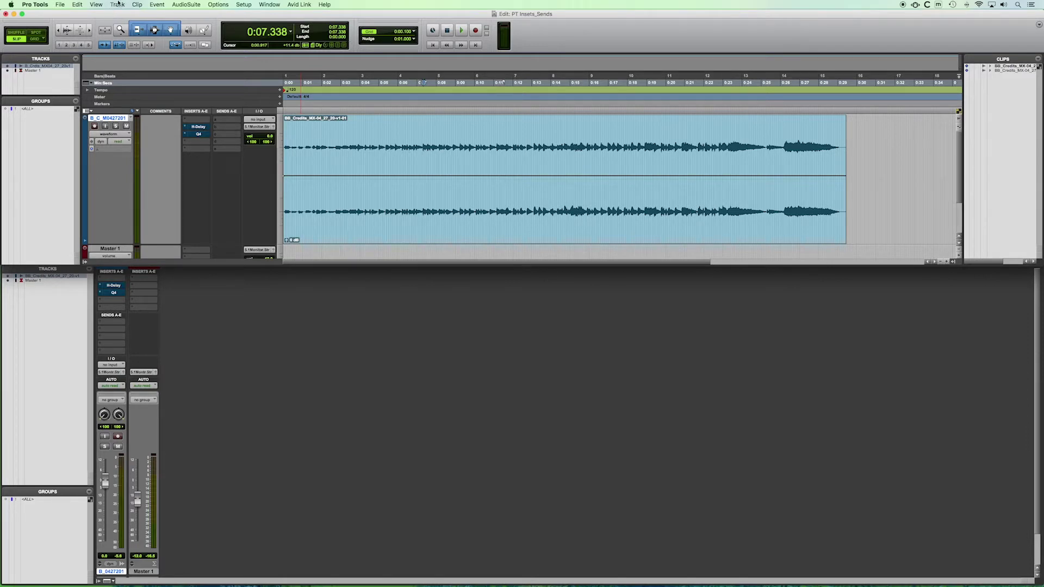
click(118, 5)
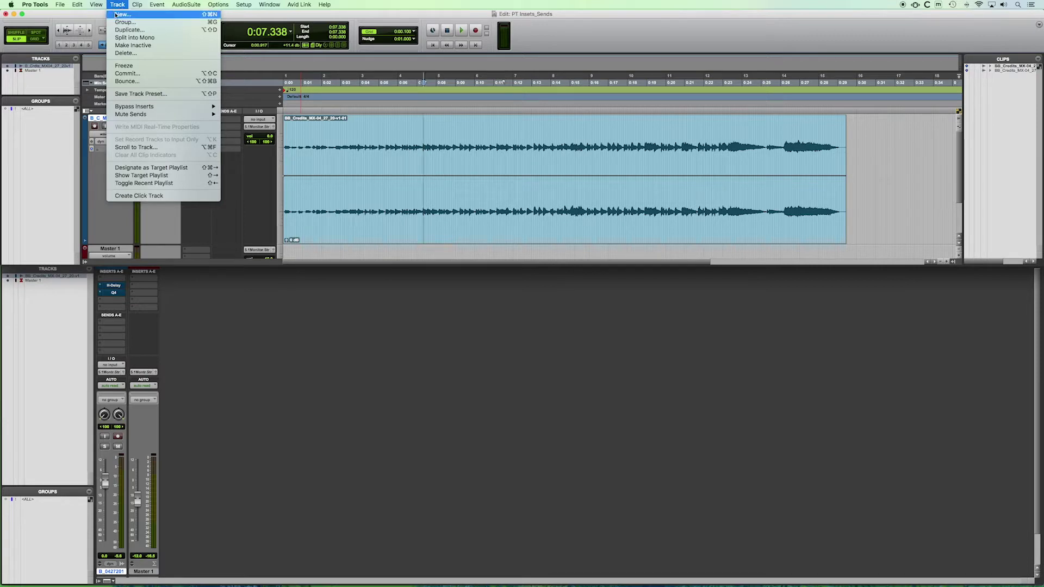
click(118, 15)
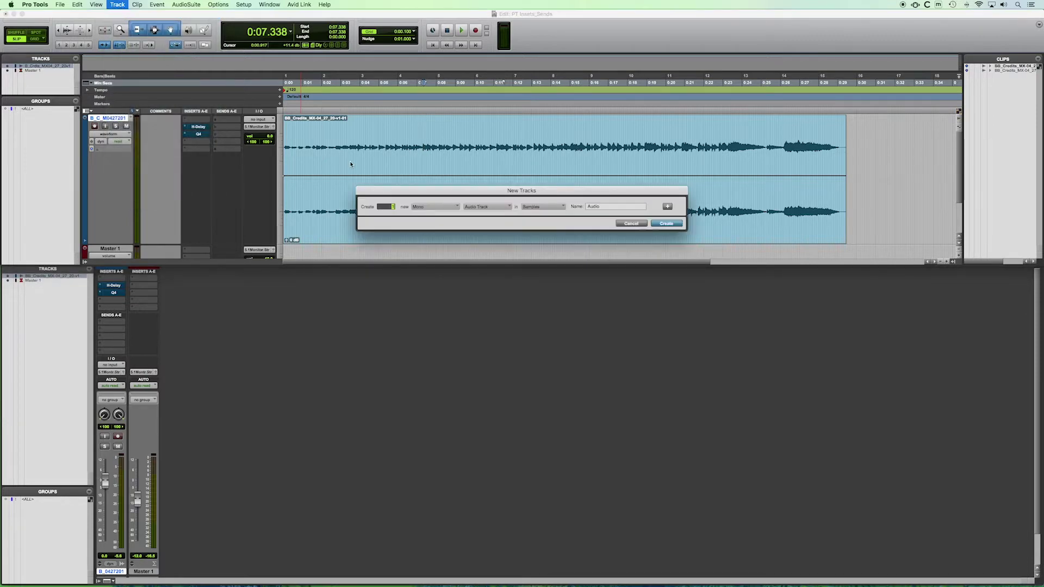
click(425, 207)
click(427, 217)
click(480, 207)
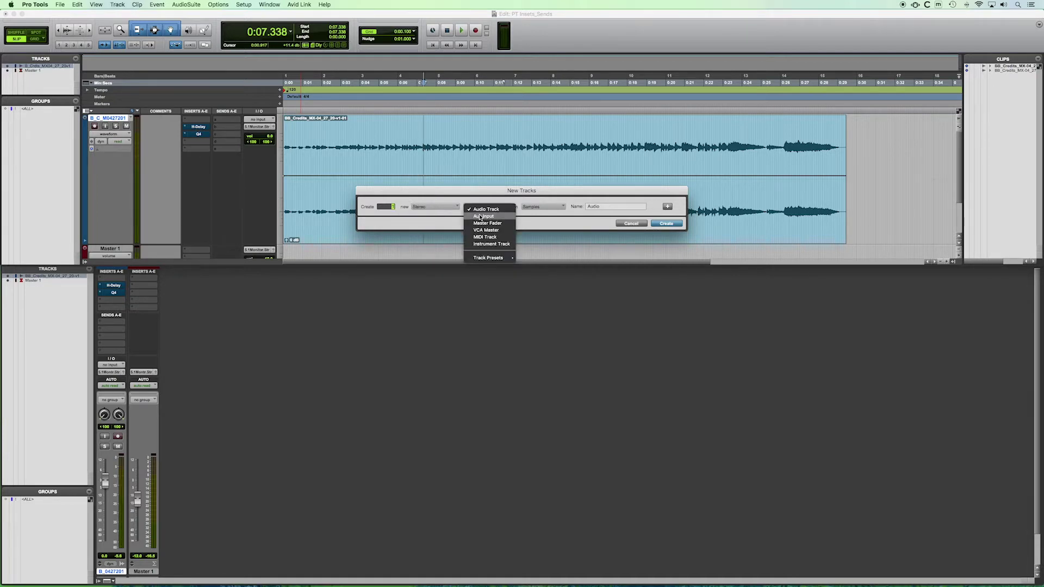
click(481, 217)
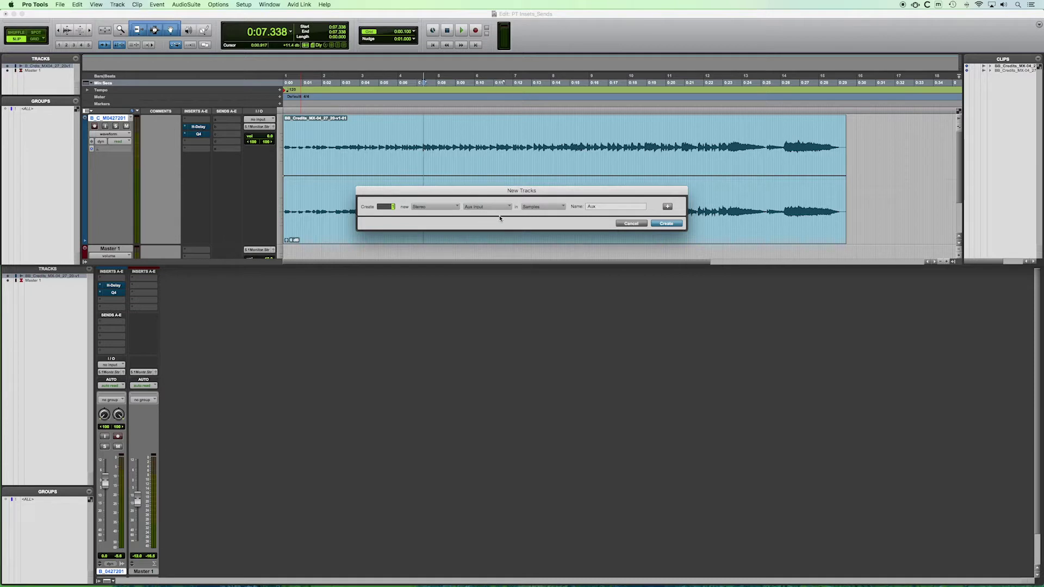
click(607, 206)
text(Reverb Send Effect)
click(659, 227)
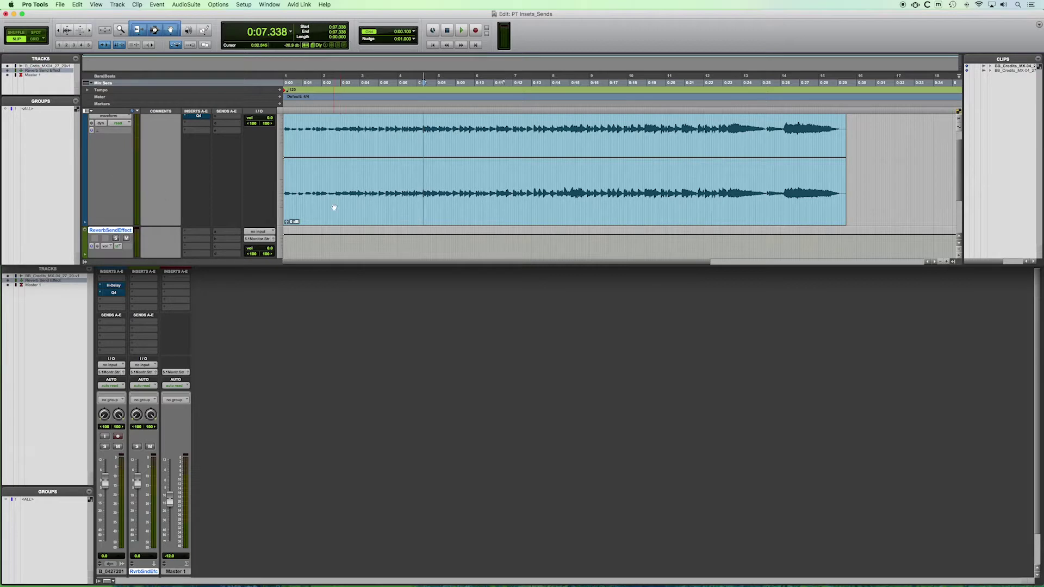
scroll(334, 207, down, 4)
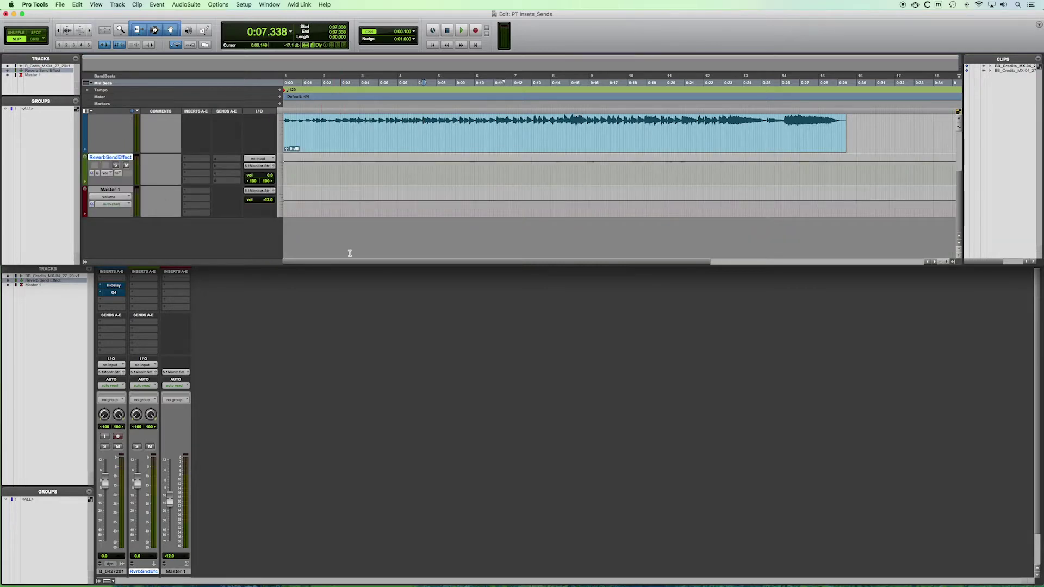
click(281, 420)
scroll(217, 460, down, 1)
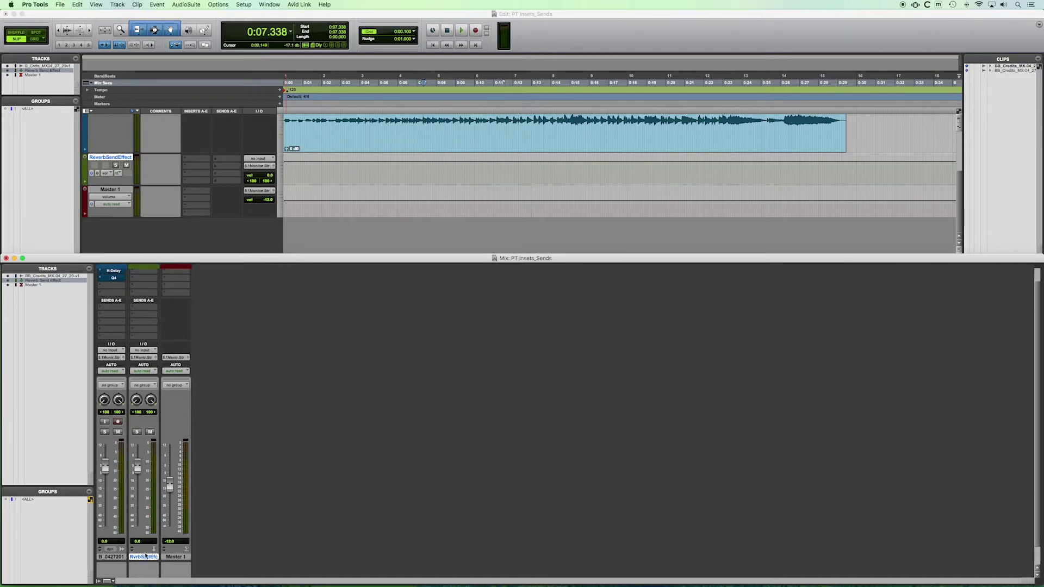
scroll(255, 514, up, 1)
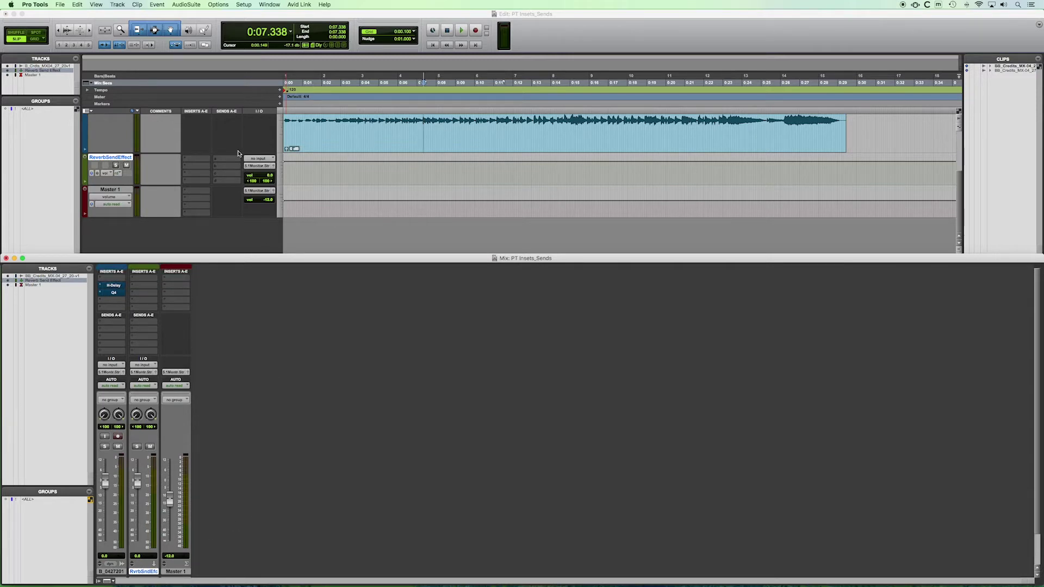
click(190, 141)
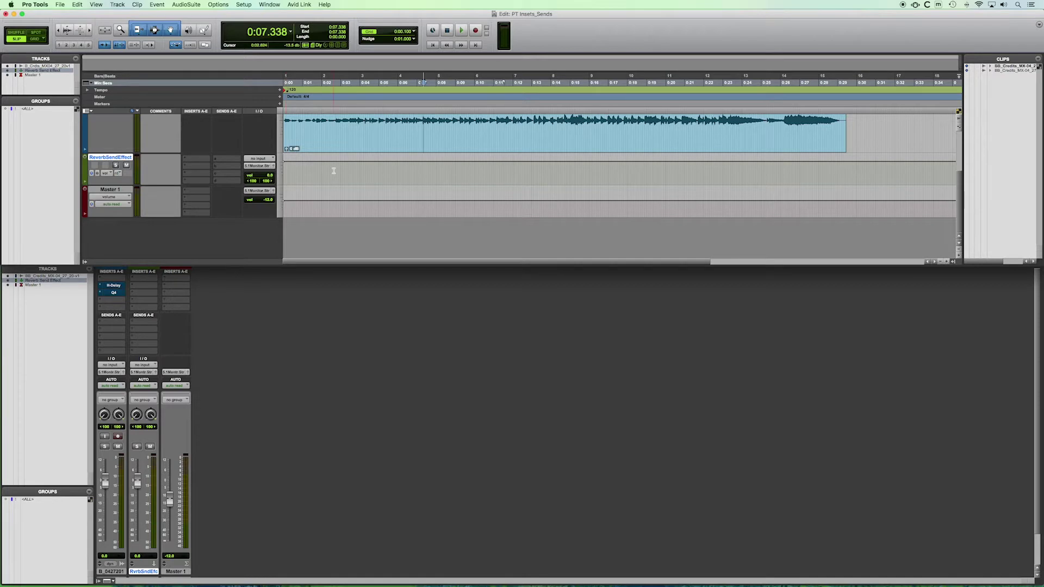
scroll(334, 171, up, 5)
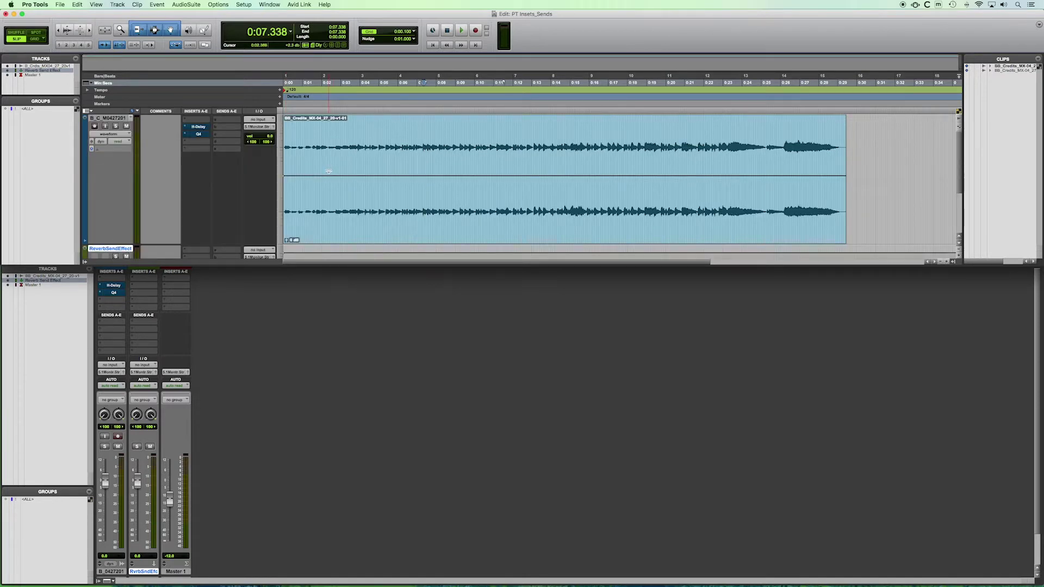
Step: Set the input of the Reverb Send Effect track to the stereo bus Bus 1-2
click(141, 365)
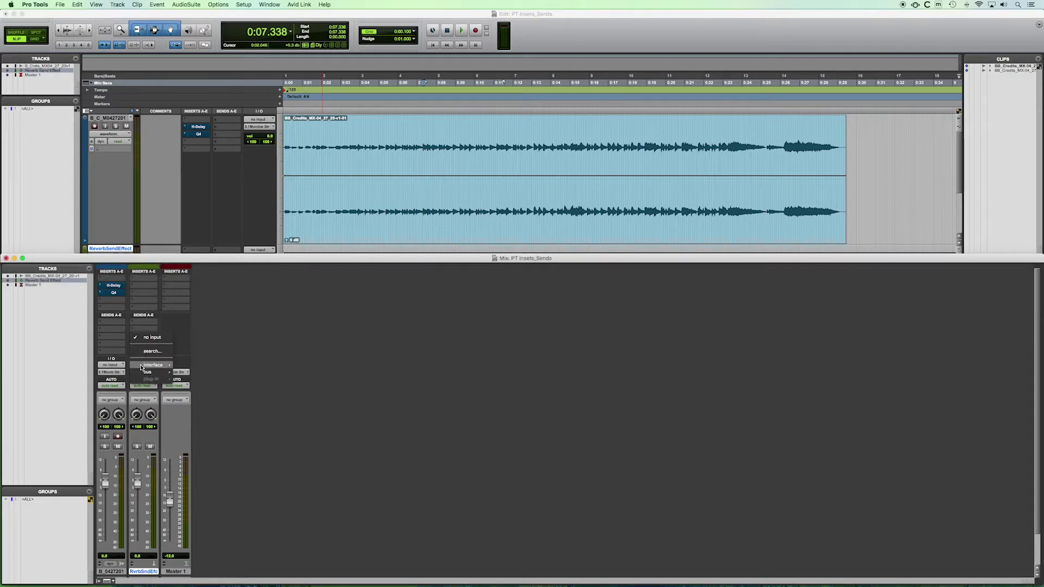
mouse_move(152, 373)
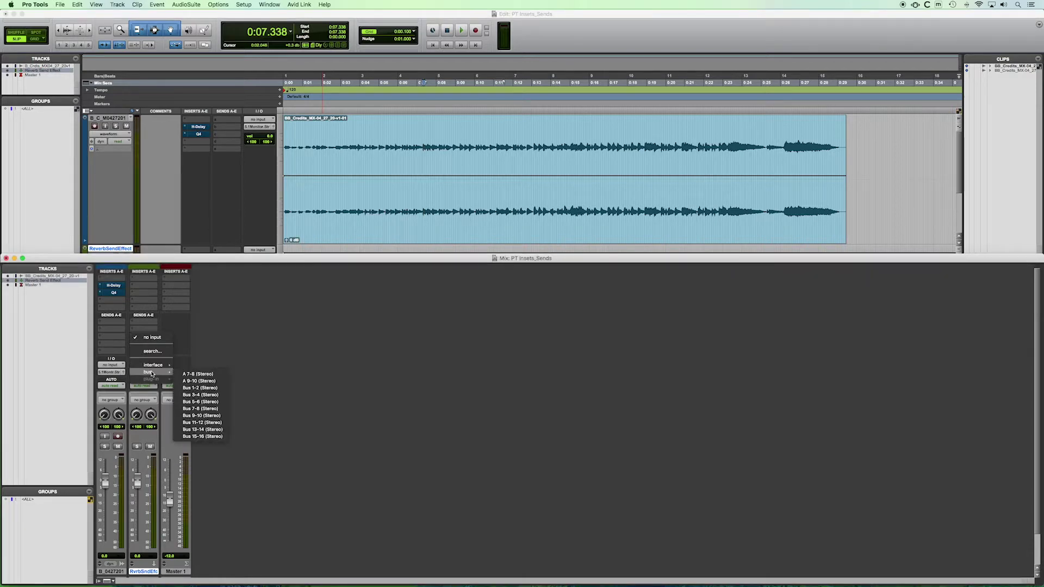
click(192, 388)
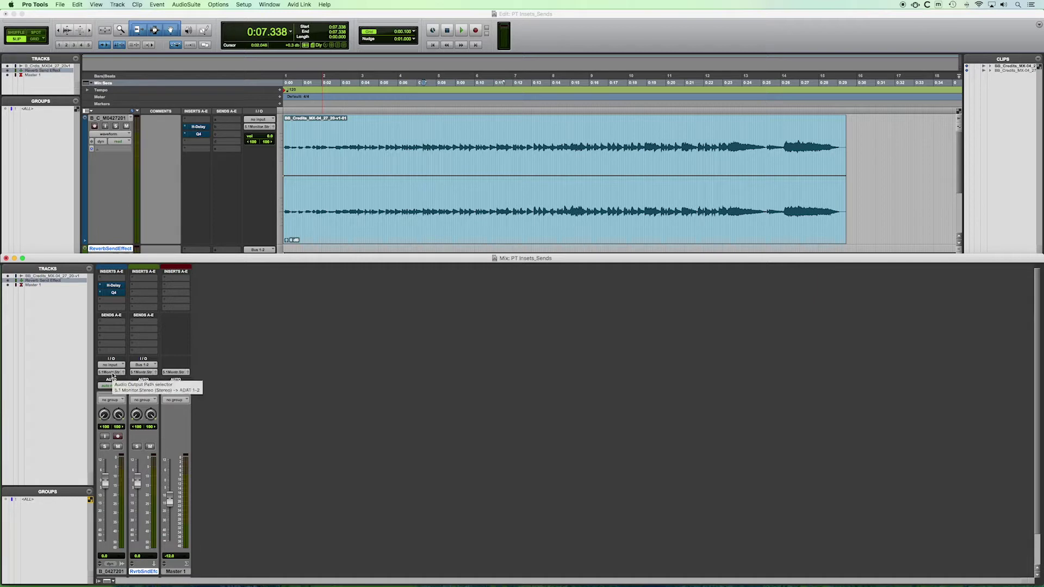
click(113, 373)
mouse_move(118, 381)
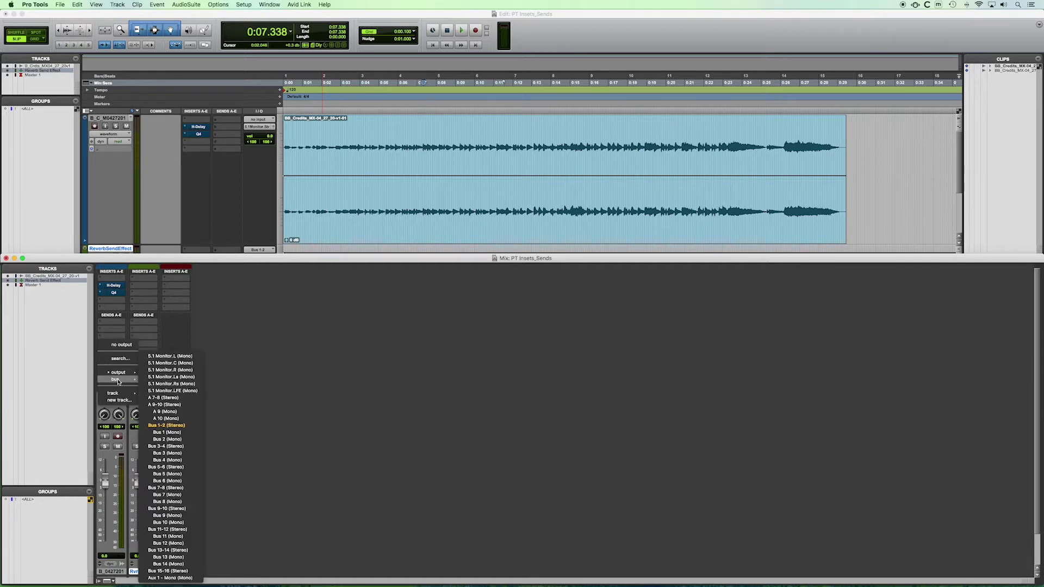
click(259, 367)
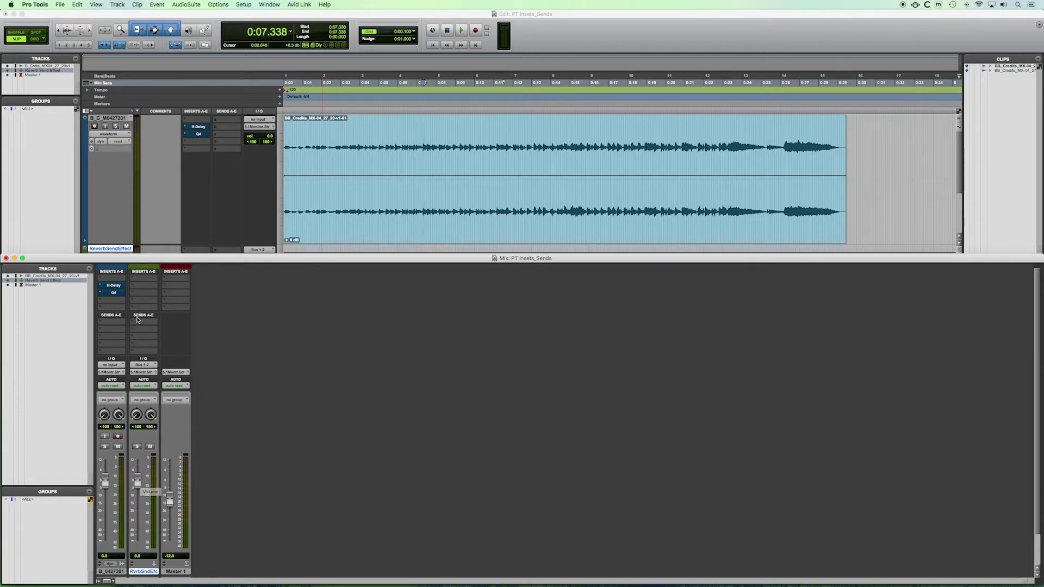
Step: Assign the BB_Credits audio track's first send to the stereo Bus 1-2 and place its send window beside the mixer channel strips
click(109, 326)
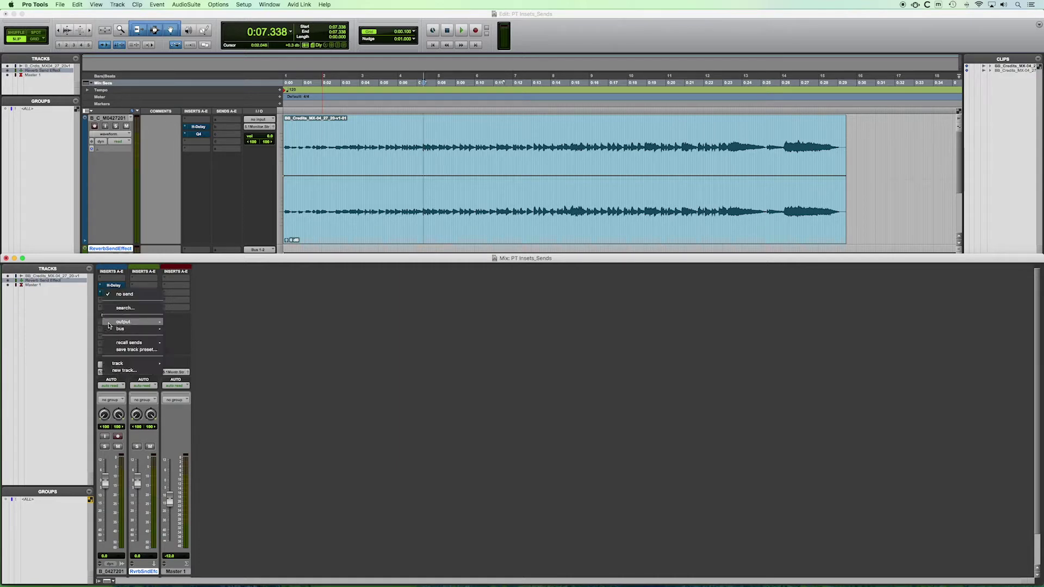
mouse_move(126, 330)
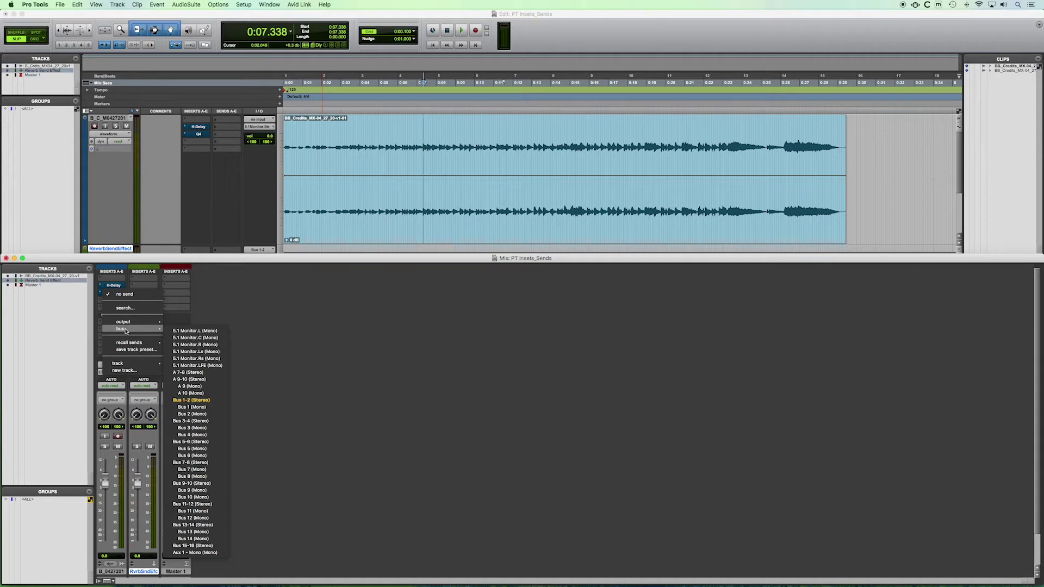
click(191, 400)
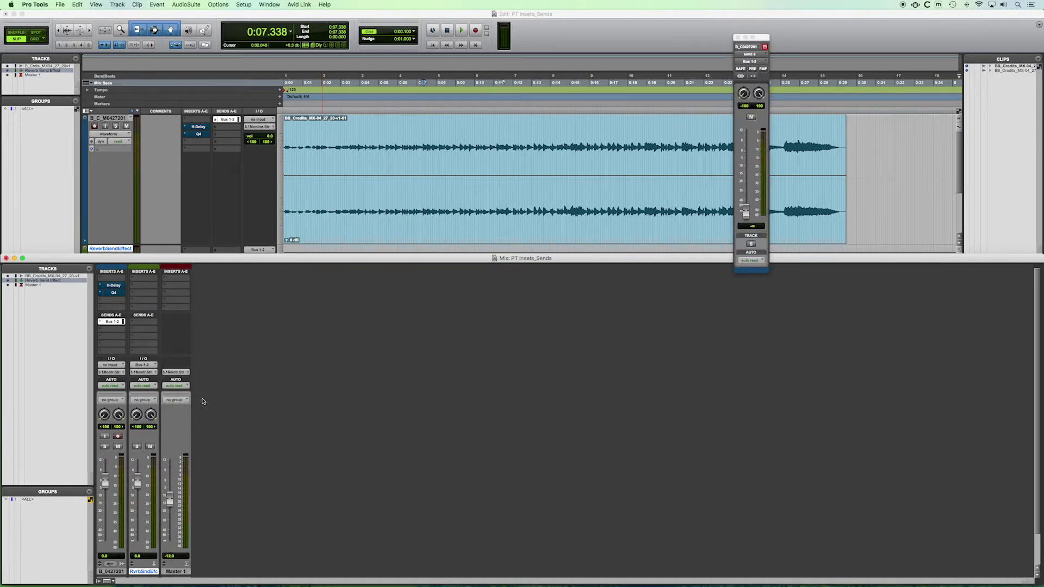
drag(751, 39, 246, 268)
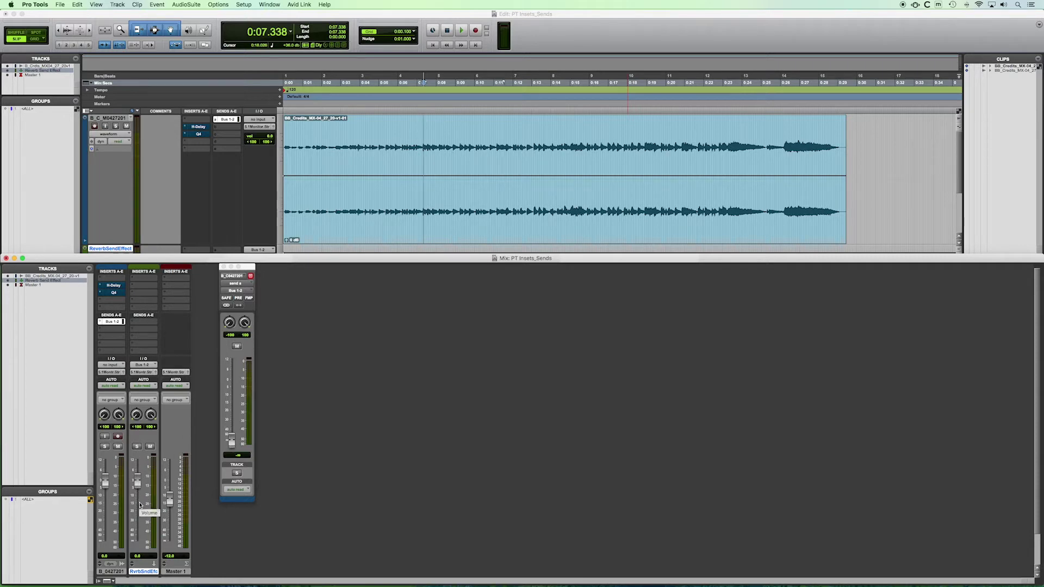
Step: Test the Bus 1-2 send by raising its fader, pulling it back to minus infinity, and playing the session
drag(232, 441, 230, 428)
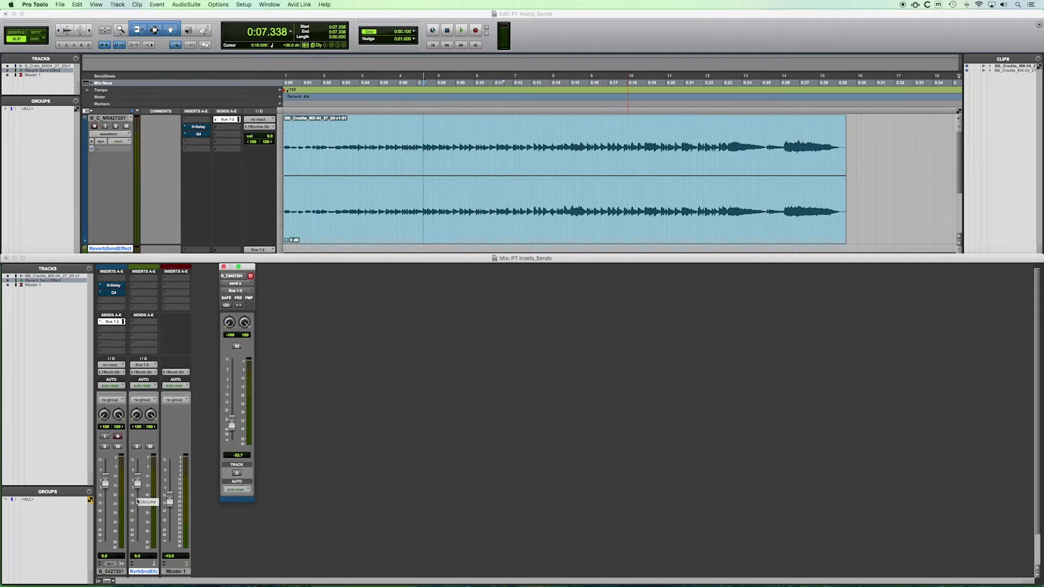
mouse_move(232, 424)
mouse_down()
mouse_move(231, 454)
mouse_move(229, 409)
mouse_move(230, 441)
mouse_up()
key(space)
key(space)
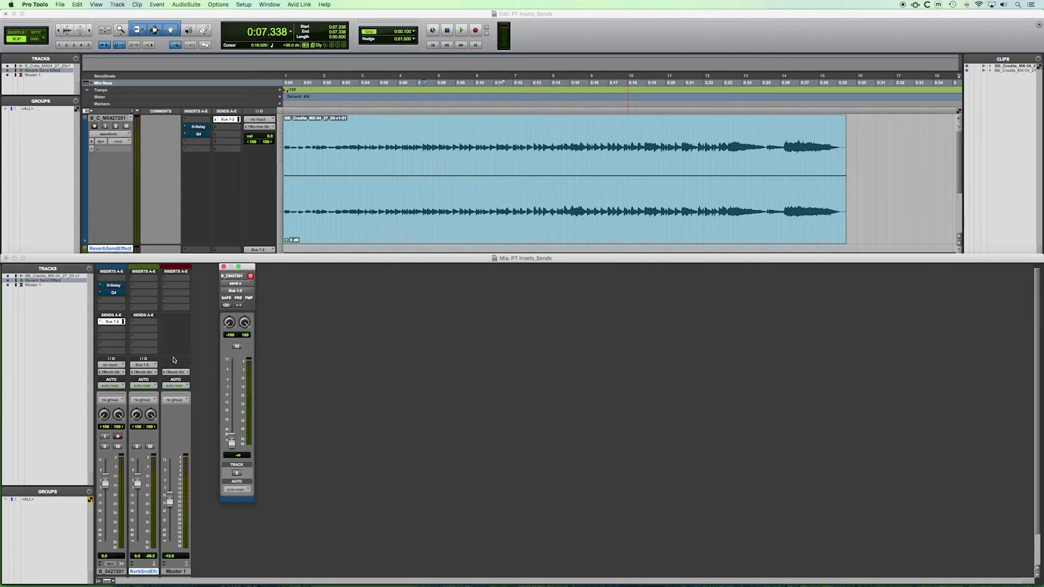
Step: Insert the multichannel RVerb (stereo) reverb in the first insert slot of the Reverb Send Effect track and place its window beside the send window
click(142, 281)
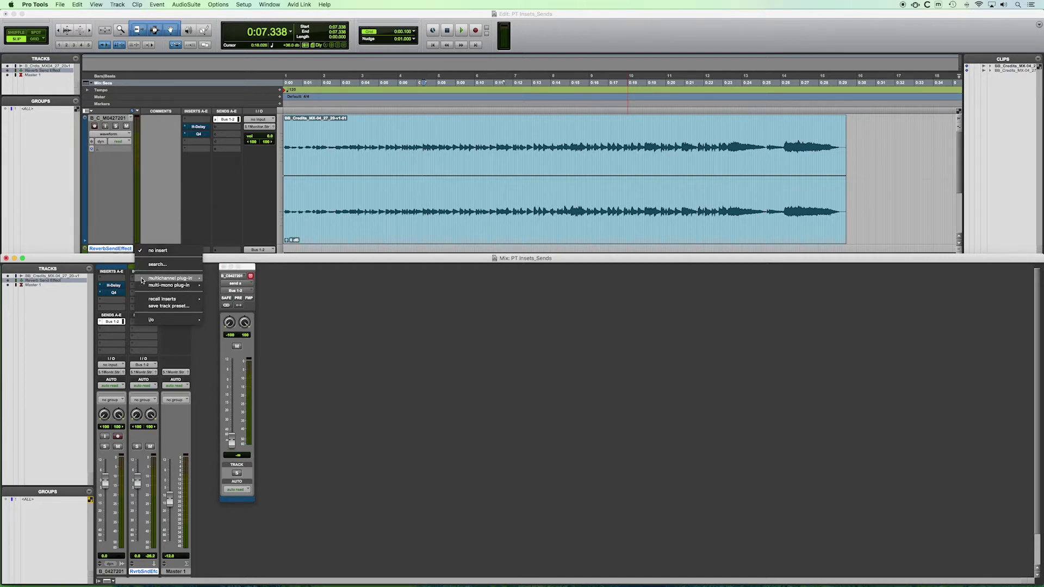
click(304, 298)
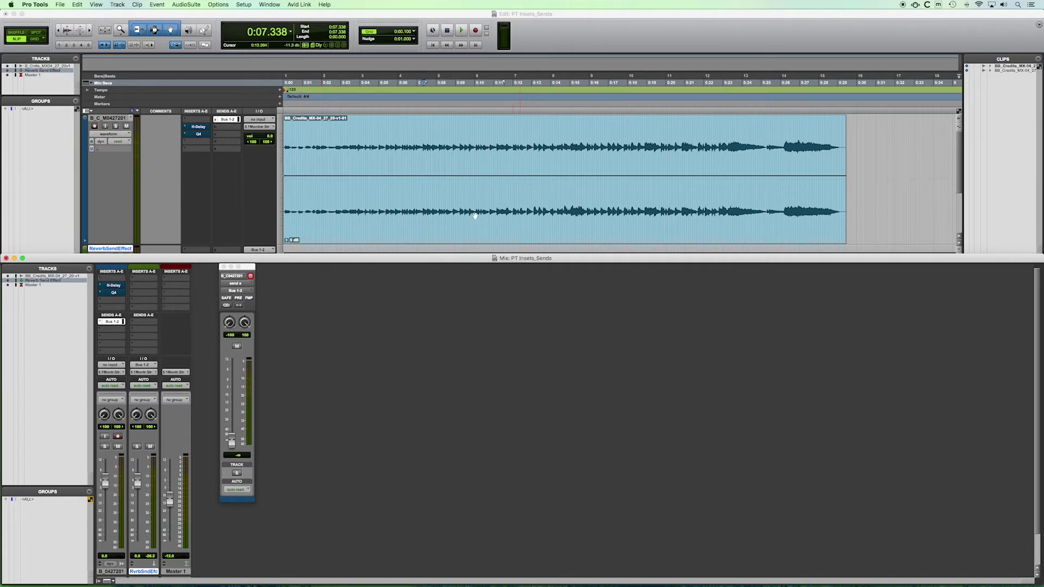
click(143, 279)
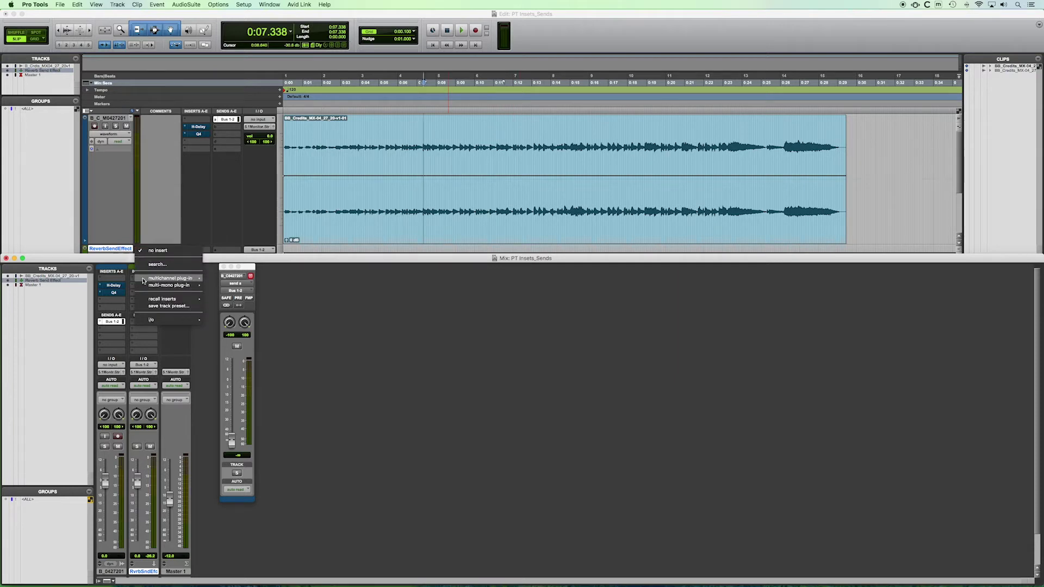
mouse_move(144, 280)
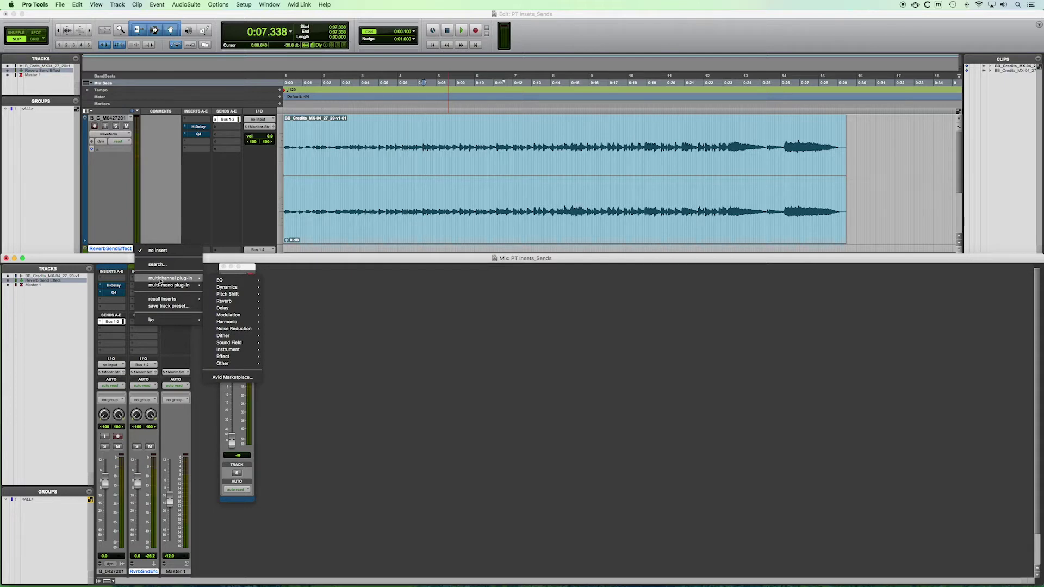
mouse_move(234, 302)
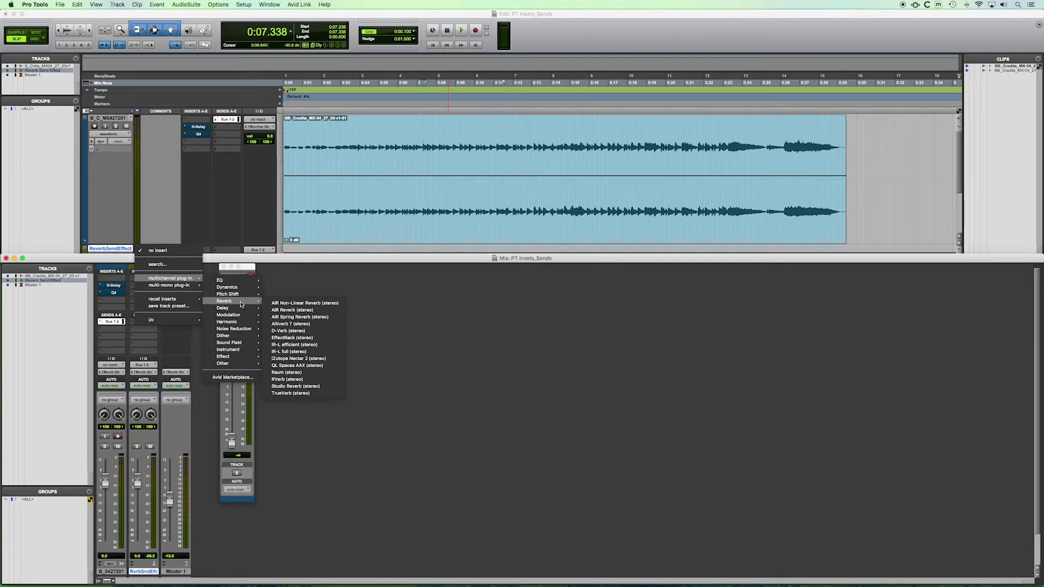
click(283, 379)
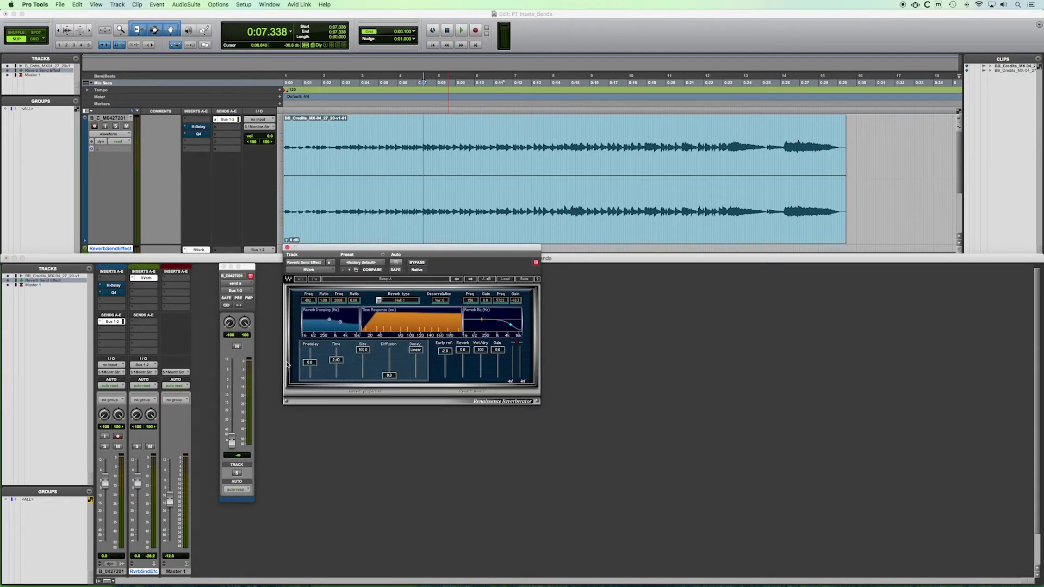
drag(342, 250, 325, 275)
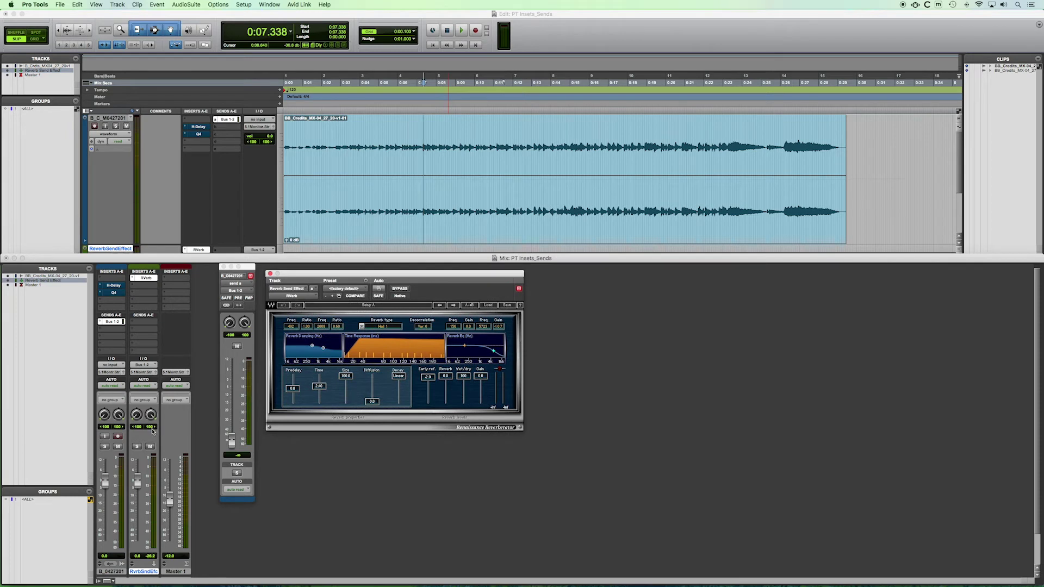
Step: Audition the reverb by playing the session while varying the BB_Credits track's Bus 1-2 send level, returning the fader to minus infinity
click(232, 445)
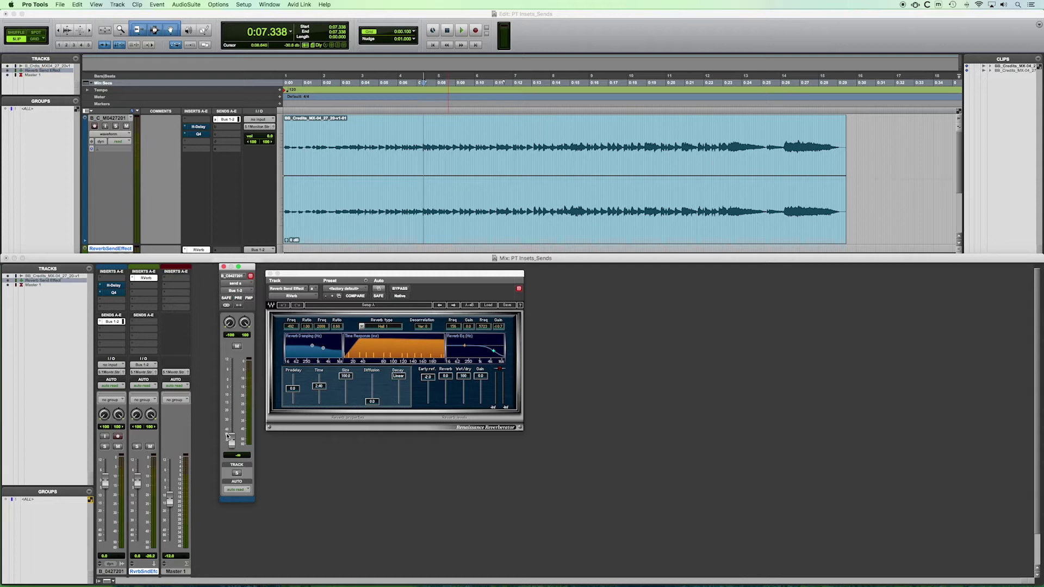
key(space)
mouse_move(232, 443)
mouse_down()
mouse_move(232, 383)
mouse_move(230, 443)
mouse_up()
key(space)
mouse_move(230, 445)
mouse_down()
mouse_move(227, 398)
mouse_move(228, 451)
mouse_up()
drag(300, 273, 294, 276)
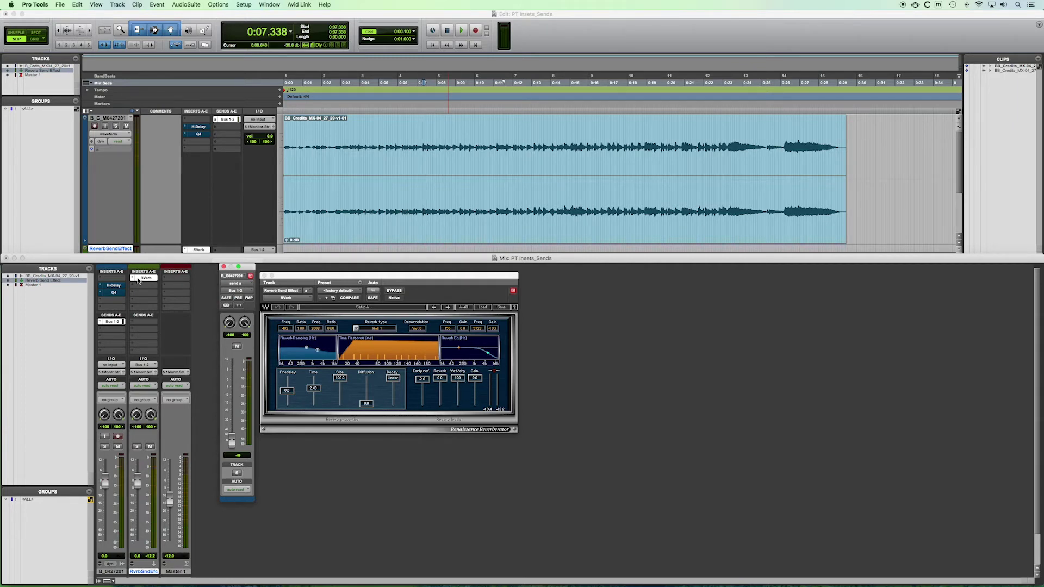
Step: Move RVerb to the BB_Credits track's third insert slot, set its Wet/Dry to 0, and audition it while playing the session
drag(113, 293, 115, 302)
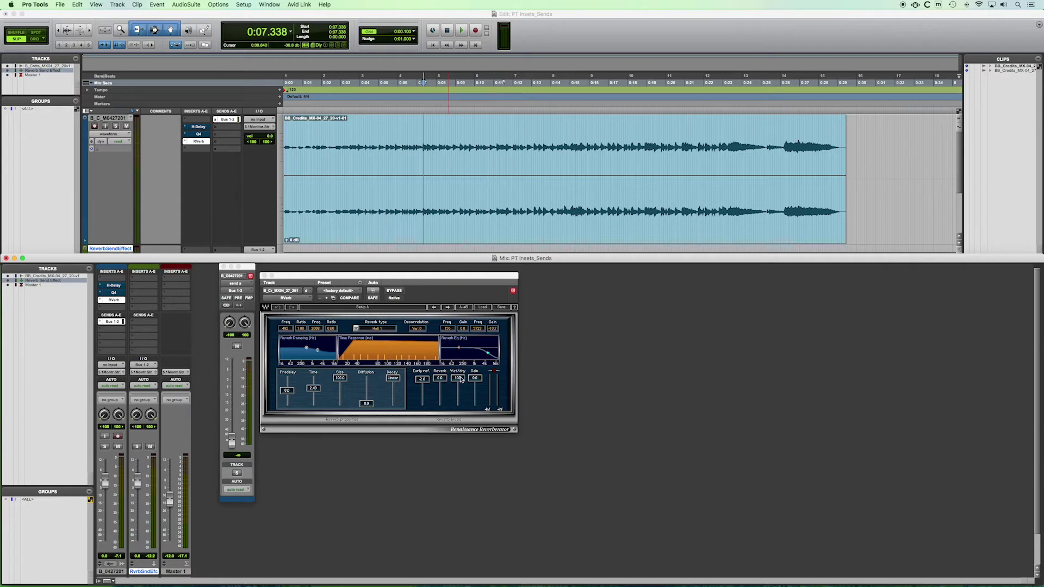
drag(458, 380, 458, 403)
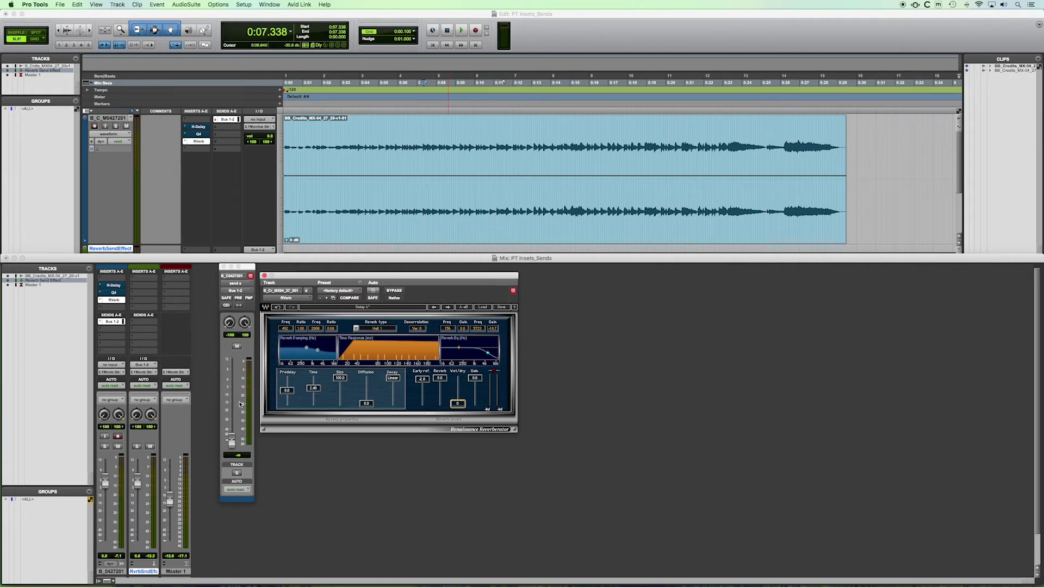
key(space)
mouse_move(458, 404)
mouse_down()
mouse_move(458, 382)
mouse_move(458, 404)
mouse_up()
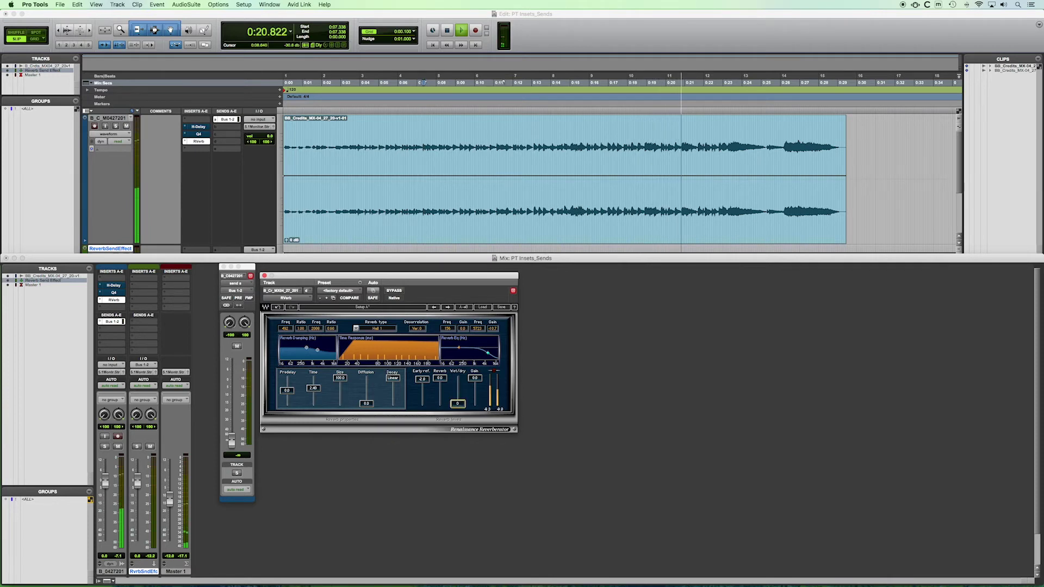
key(space)
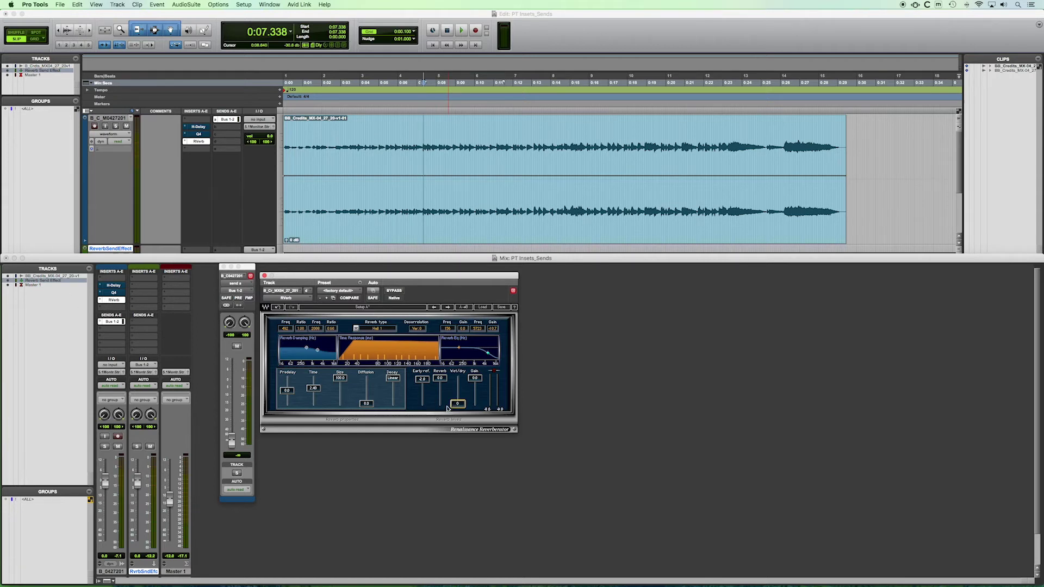
Step: Set RVerb's Wet/Dry to 100 and move the plug-in back to the Reverb Send Effect track's first insert slot
drag(456, 405, 457, 379)
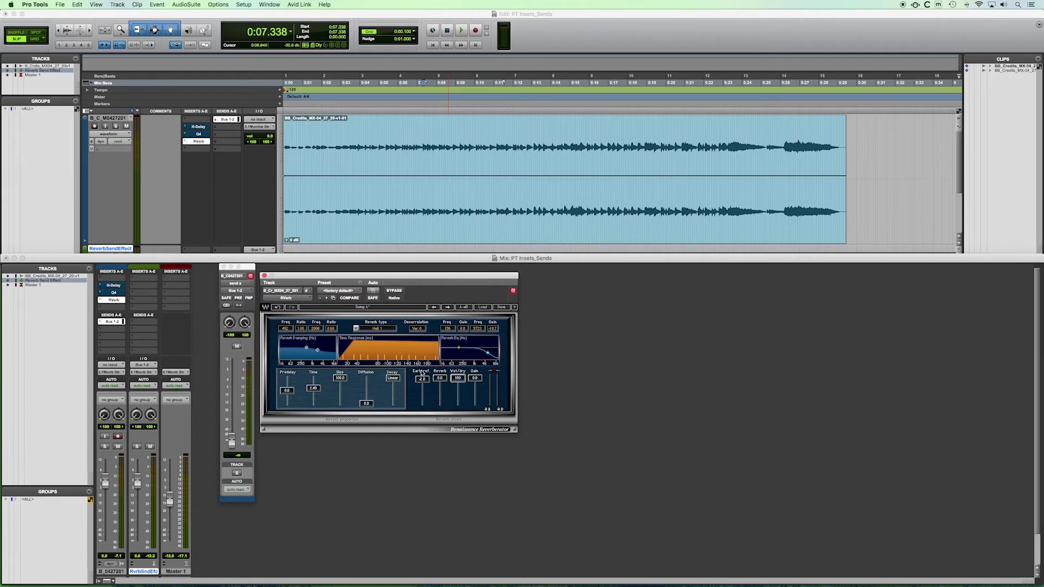
drag(109, 303, 148, 280)
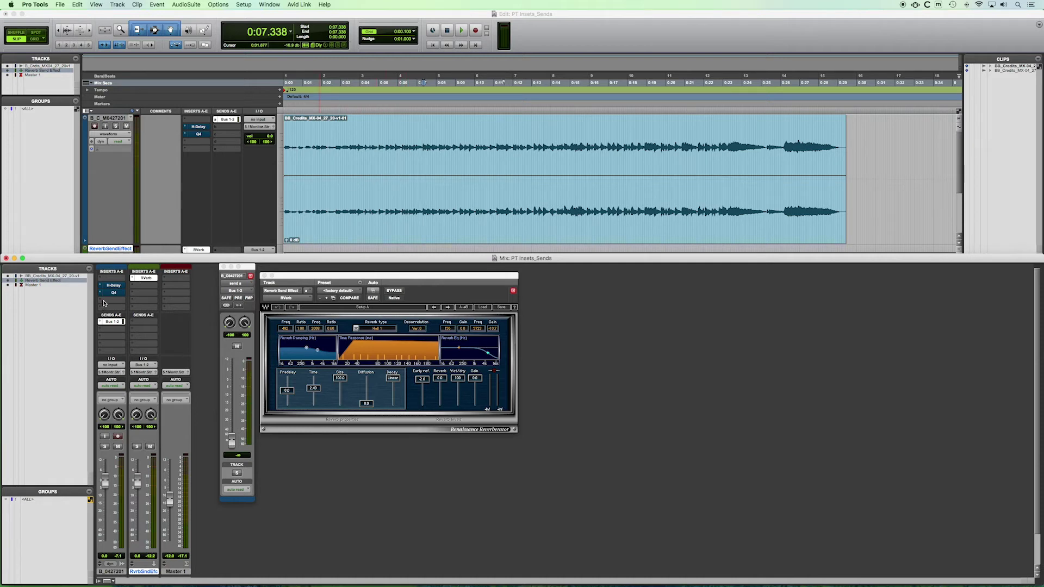
mouse_move(231, 442)
mouse_down()
mouse_move(231, 394)
mouse_move(230, 451)
mouse_up()
drag(307, 274, 306, 281)
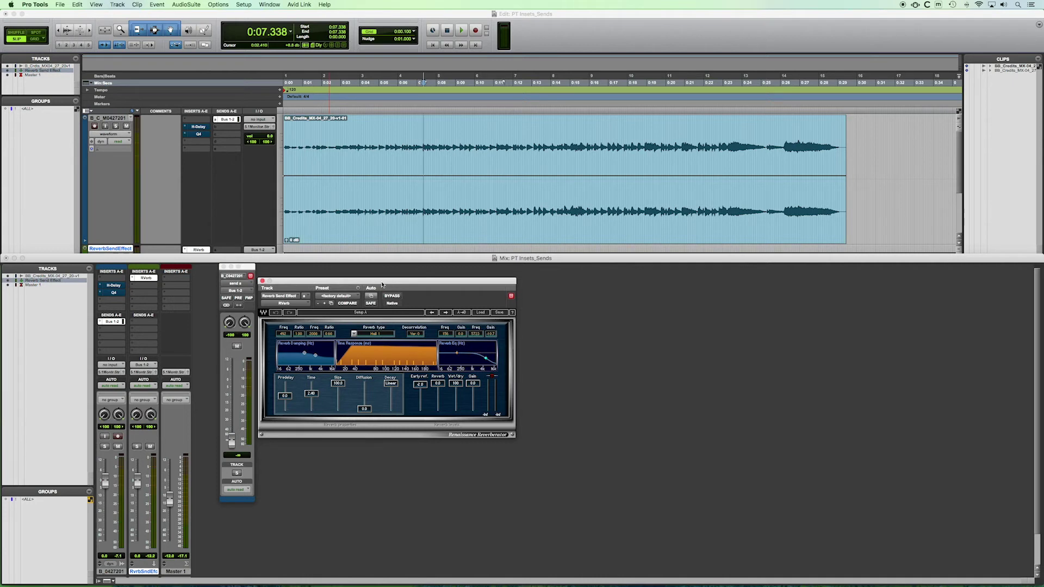
click(374, 282)
drag(232, 441, 236, 462)
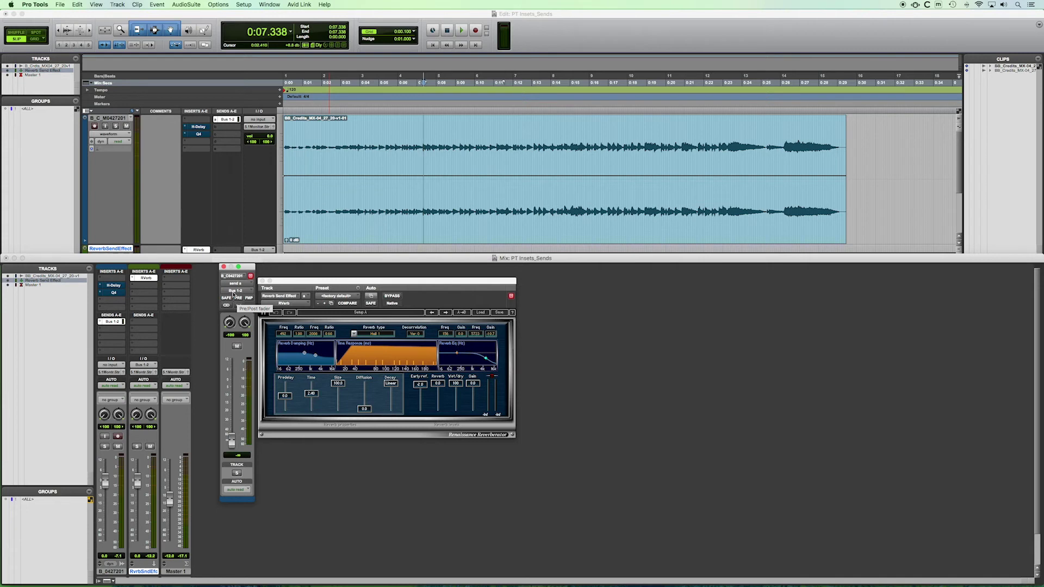
drag(246, 268, 247, 271)
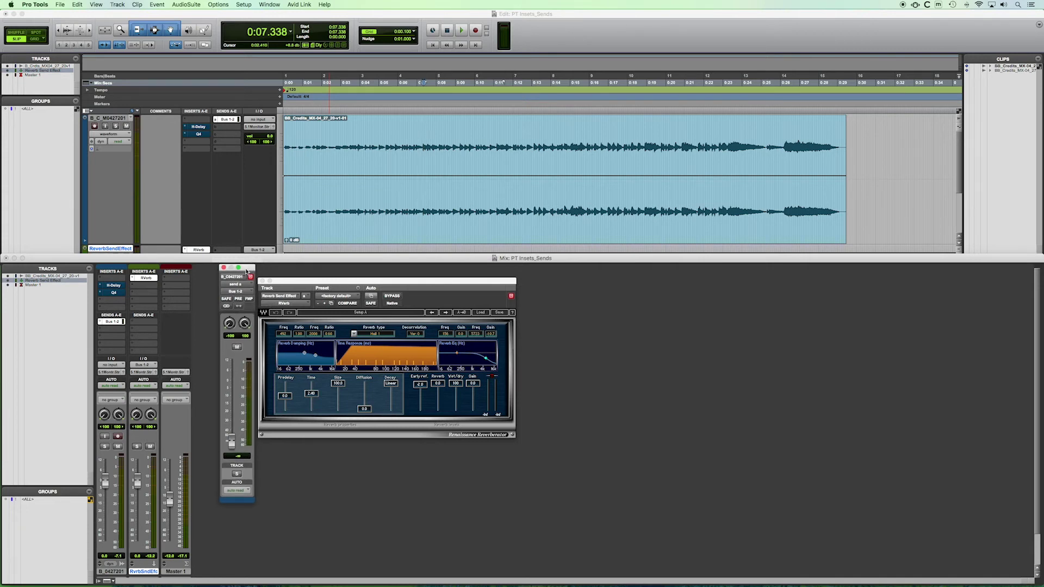
Step: Set the BB_Credits track's volume to about -0.4 dB and raise its Bus 1-2 send level to about -6.2 dB
click(239, 300)
click(238, 300)
drag(103, 483, 105, 486)
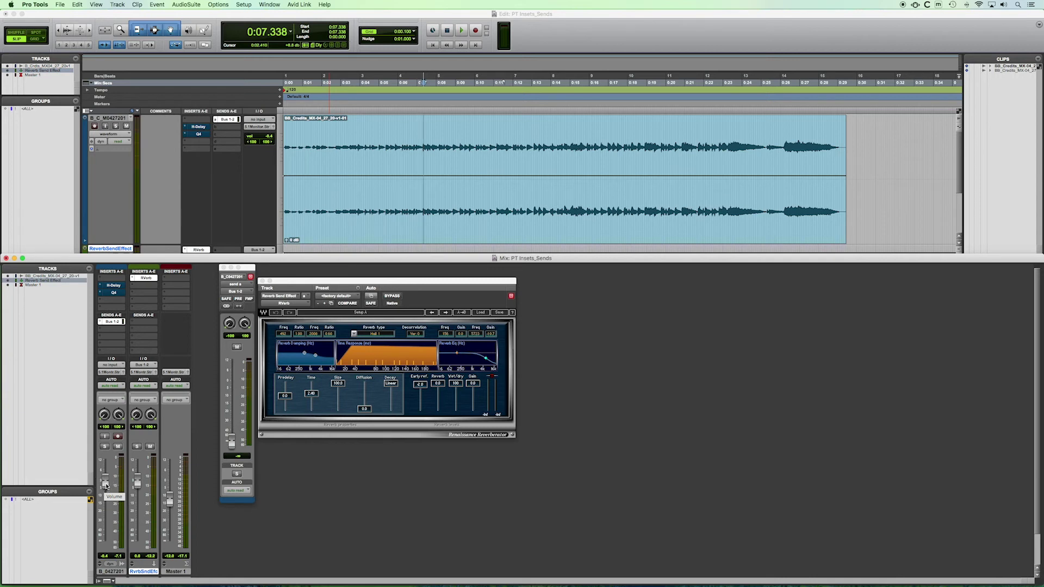
mouse_move(105, 484)
mouse_down()
mouse_move(105, 539)
mouse_move(105, 484)
mouse_up()
drag(105, 484, 109, 479)
drag(232, 443, 232, 391)
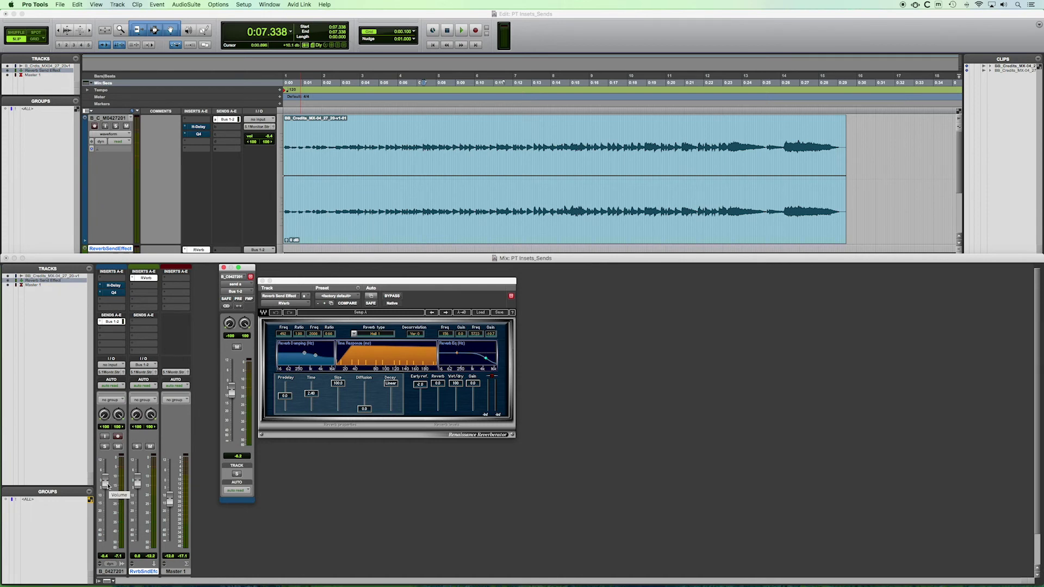
Step: Test the post-fader send by playing the session with the BB_Credits track's volume pulled to minus infinity, and return it to about -0.4 dB
key(space)
drag(108, 486, 101, 533)
drag(100, 540, 103, 551)
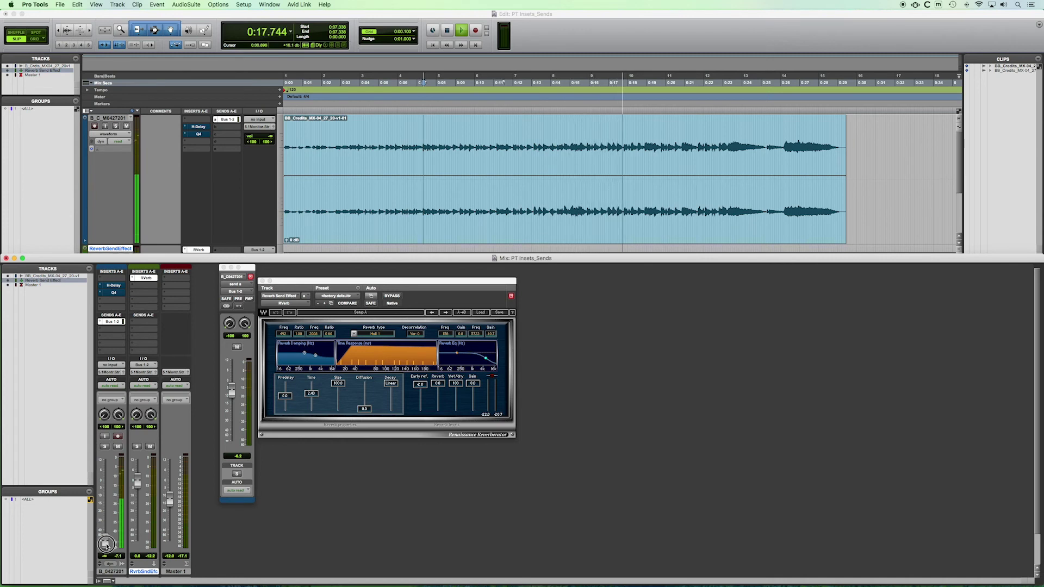
key(space)
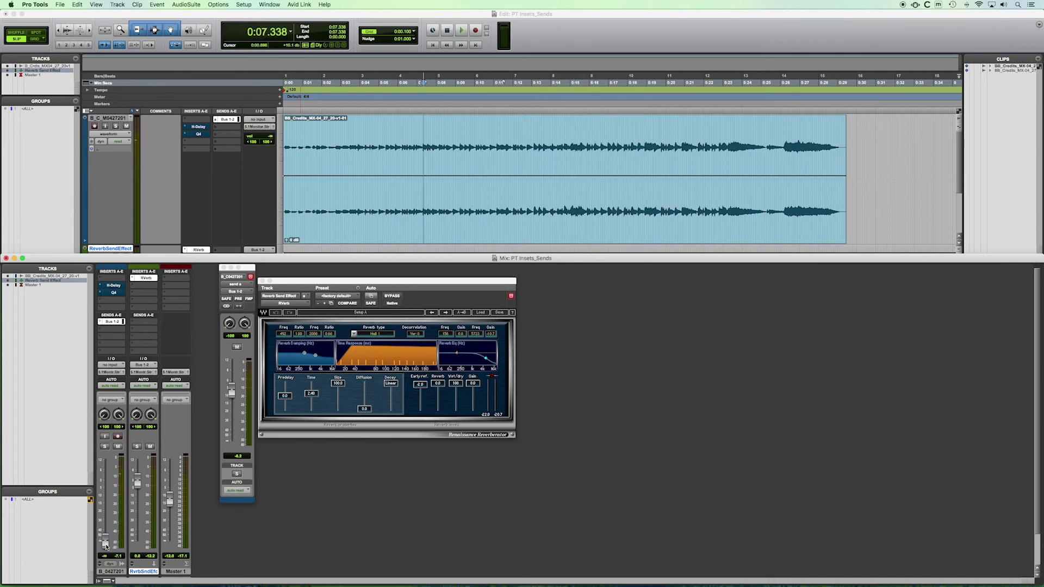
drag(106, 546, 109, 486)
Step: Make the Bus 1-2 send pre-fader and test it in playback, lowering the BB_Credits volume to minus infinity and raising it to about -0.1 dB
click(239, 299)
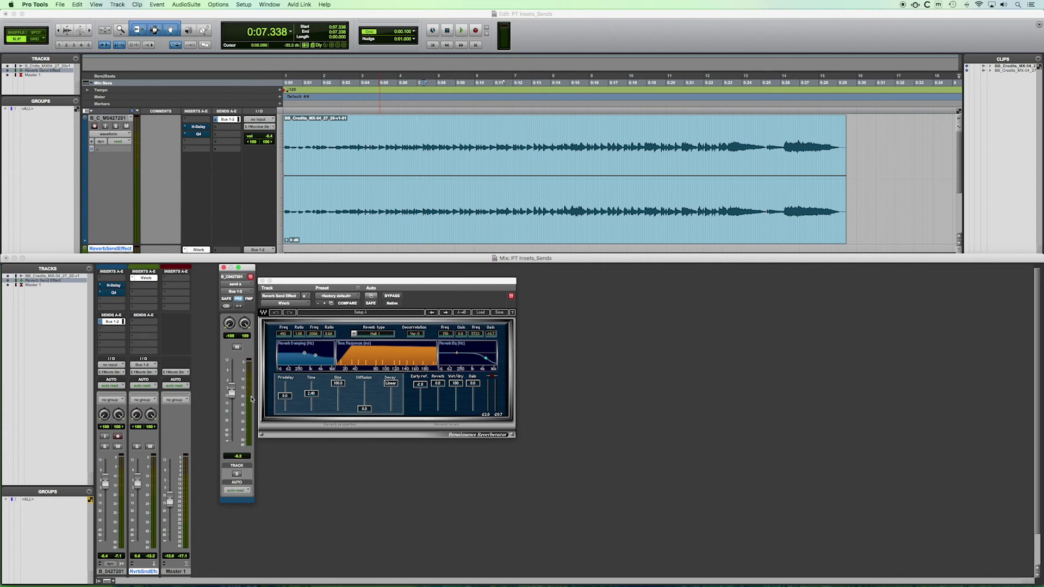
key(space)
drag(105, 483, 101, 551)
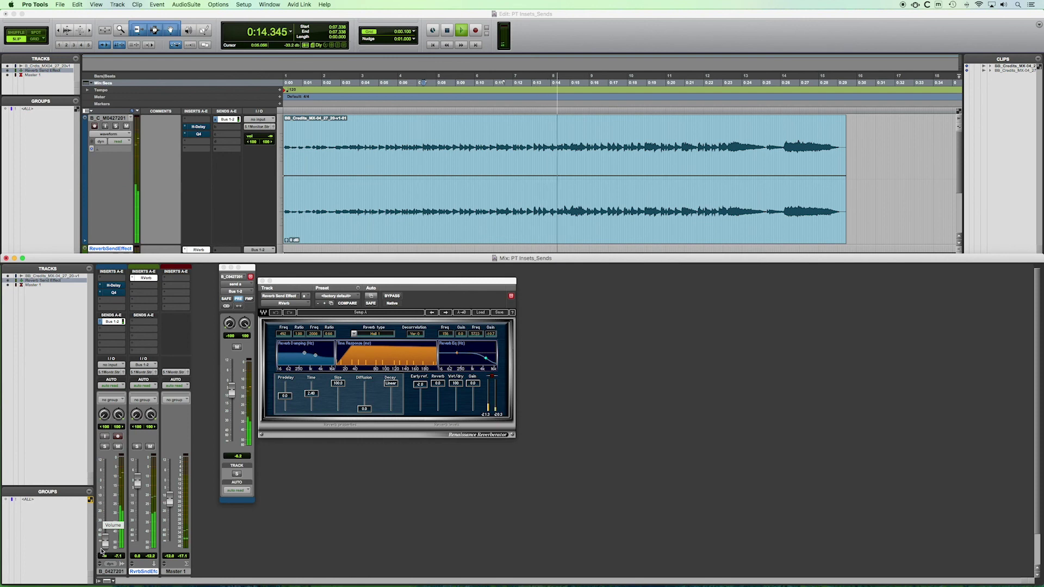
drag(103, 545, 106, 485)
key(space)
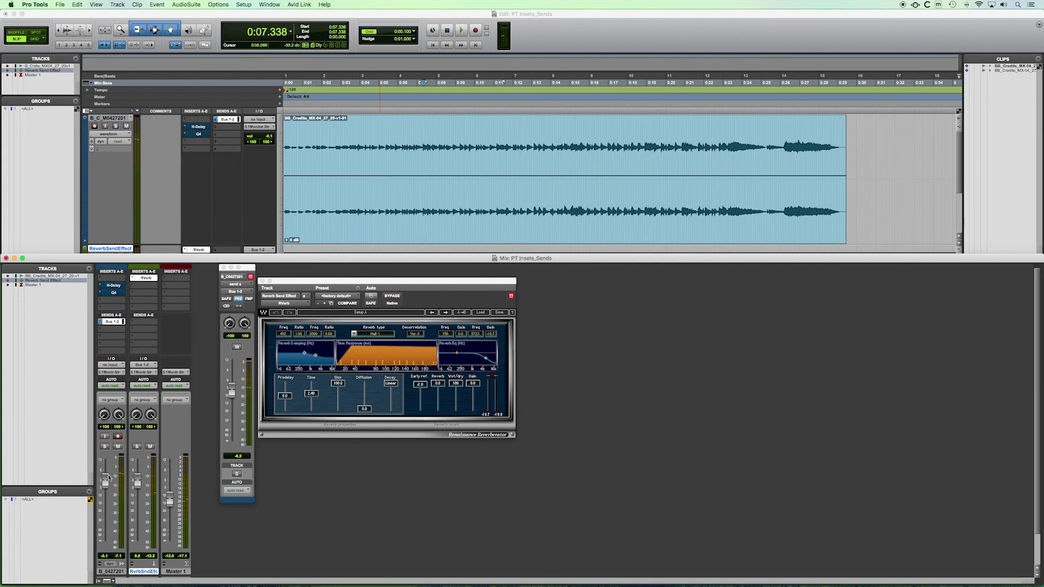